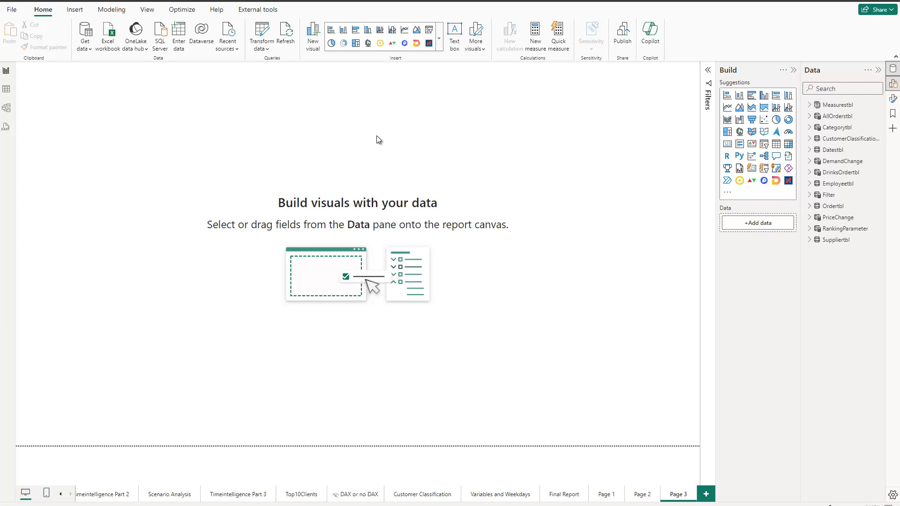
- Insert a matrix visual, stretch it across the canvas, and add Ordertbl's Region and Category as rows
{"action": "left_click", "coordinate": [789, 147]}
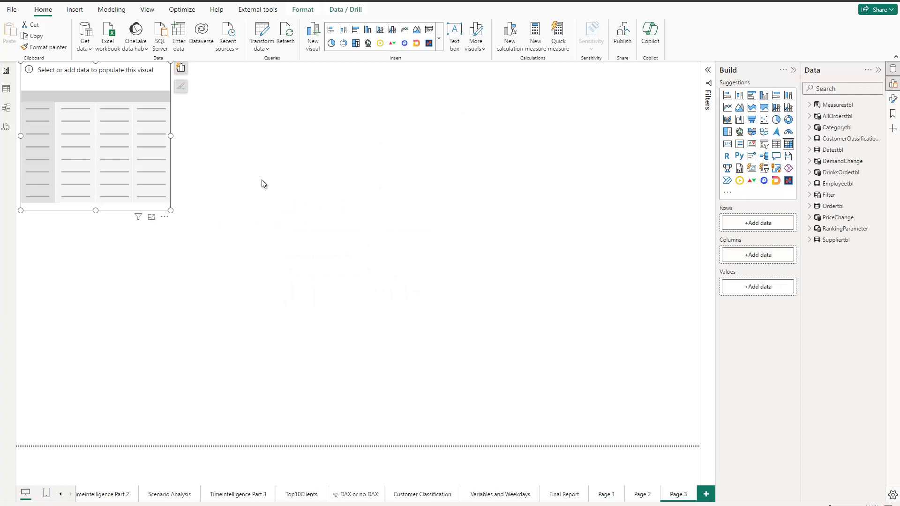
{"action": "left_click_drag", "start_coordinate": [171, 210], "coordinate": [426, 319]}
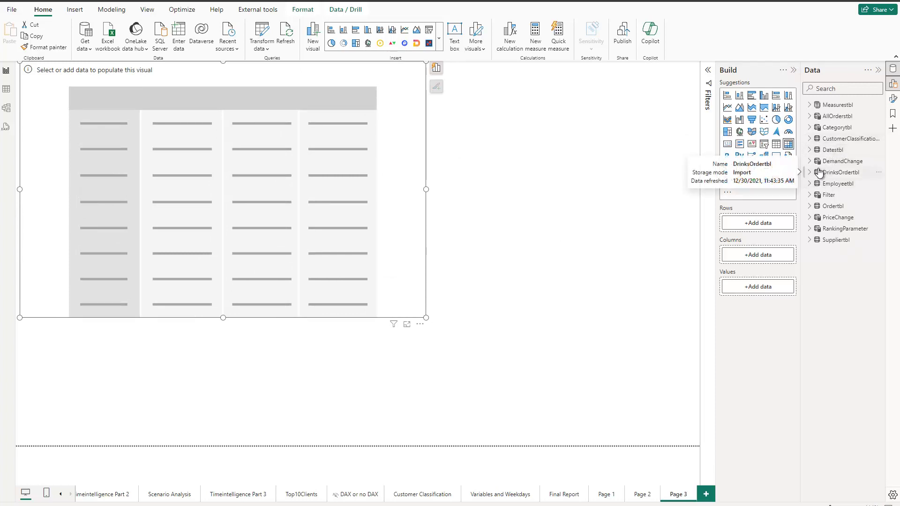
{"action": "left_click", "coordinate": [809, 206]}
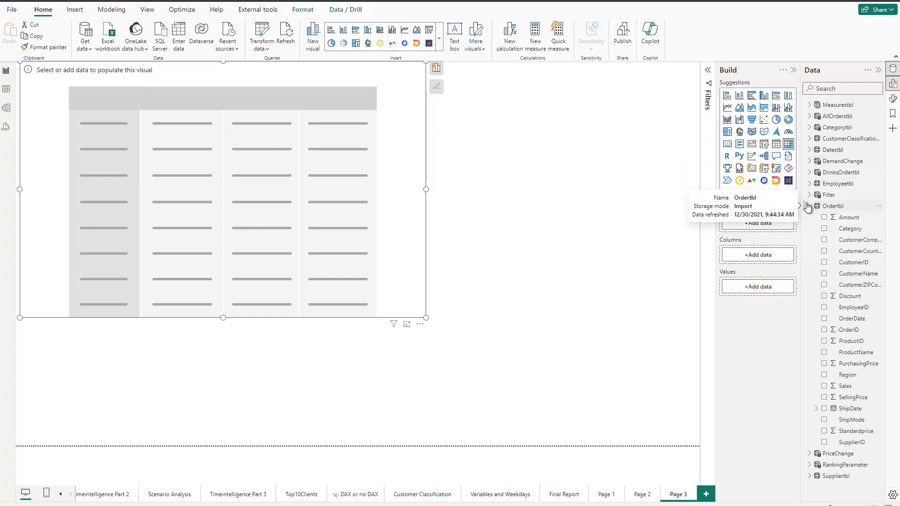
{"action": "left_click", "coordinate": [823, 375]}
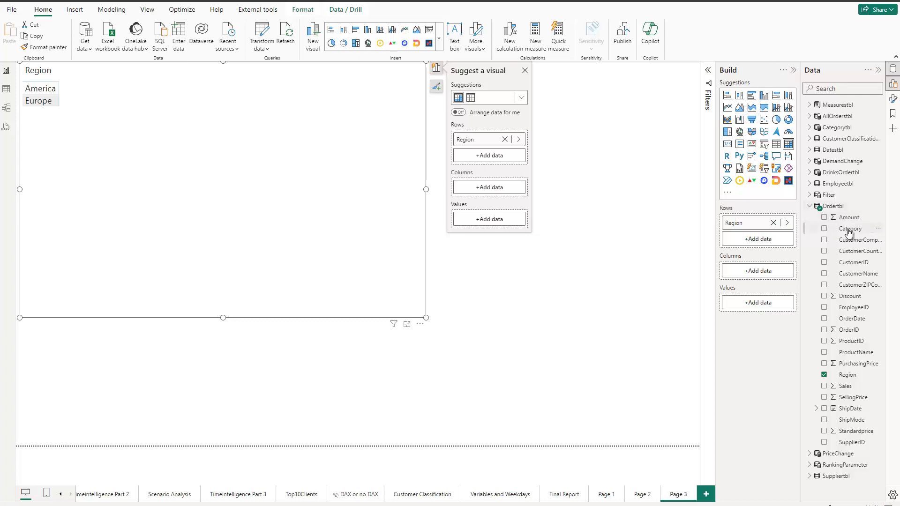
{"action": "left_click_drag", "start_coordinate": [849, 233], "coordinate": [754, 240]}
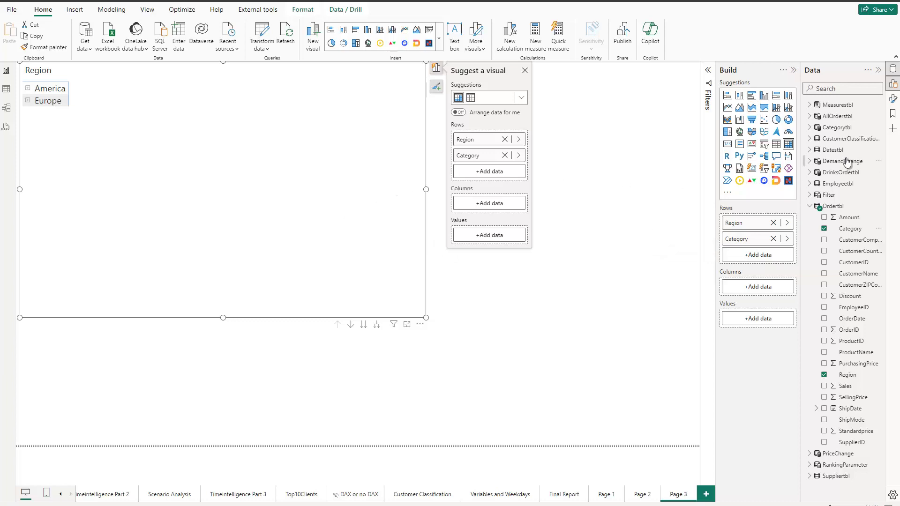
{"action": "left_click", "coordinate": [807, 105]}
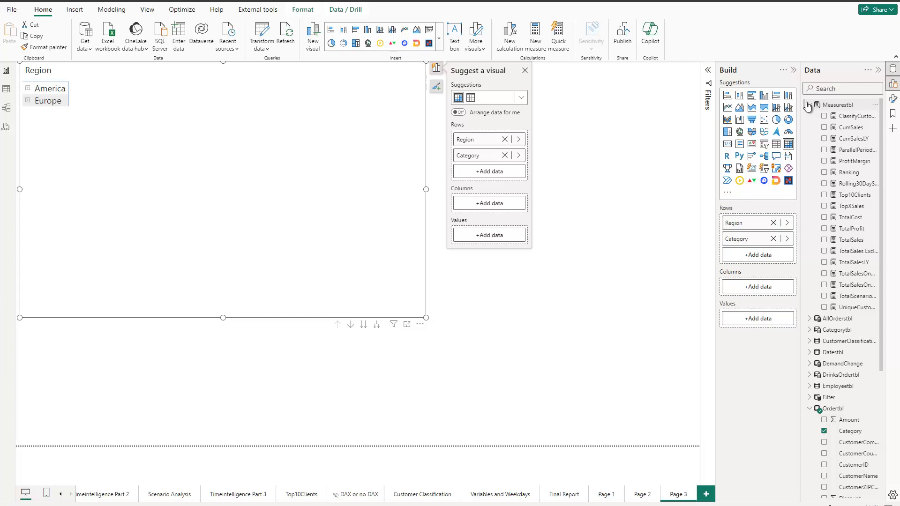
- Add the ProfitMargin, TotalSales and TotalProfit measures as matrix values and dismiss the suggestions panel
{"action": "left_click", "coordinate": [823, 162]}
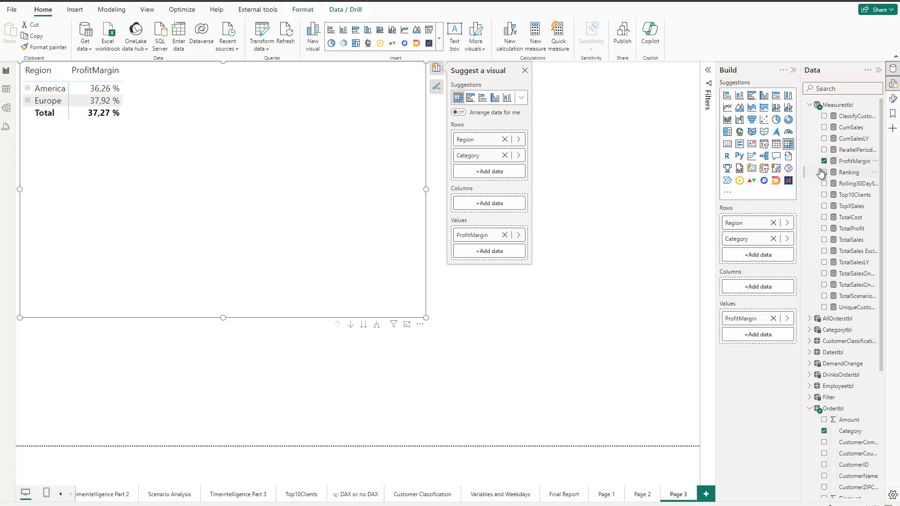
{"action": "left_click", "coordinate": [824, 240]}
{"action": "left_click", "coordinate": [824, 229]}
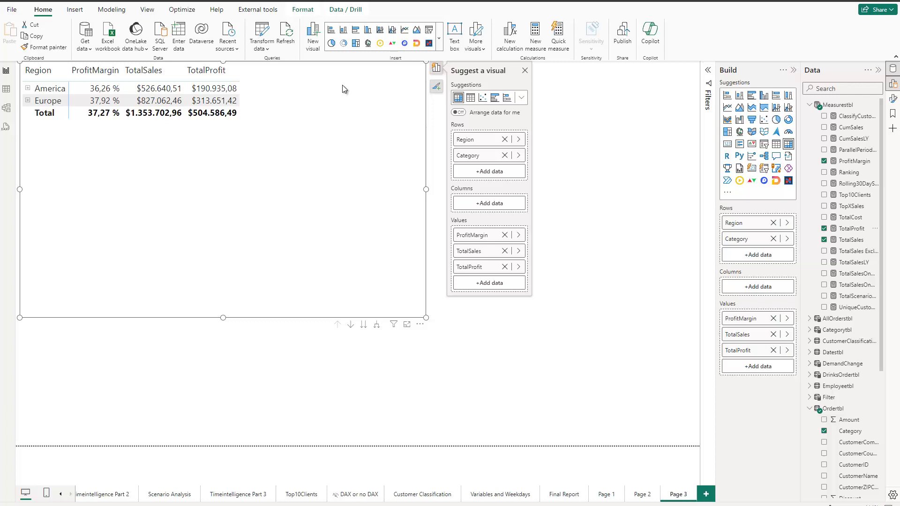
{"action": "left_click", "coordinate": [435, 75]}
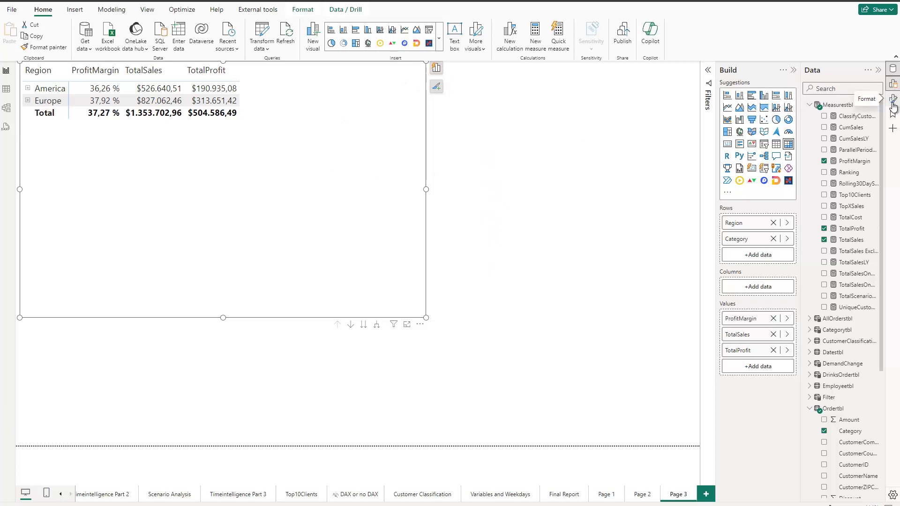
- Open the matrix formatting options and raise the Values font size from 12 to 14
{"action": "left_click", "coordinate": [437, 89]}
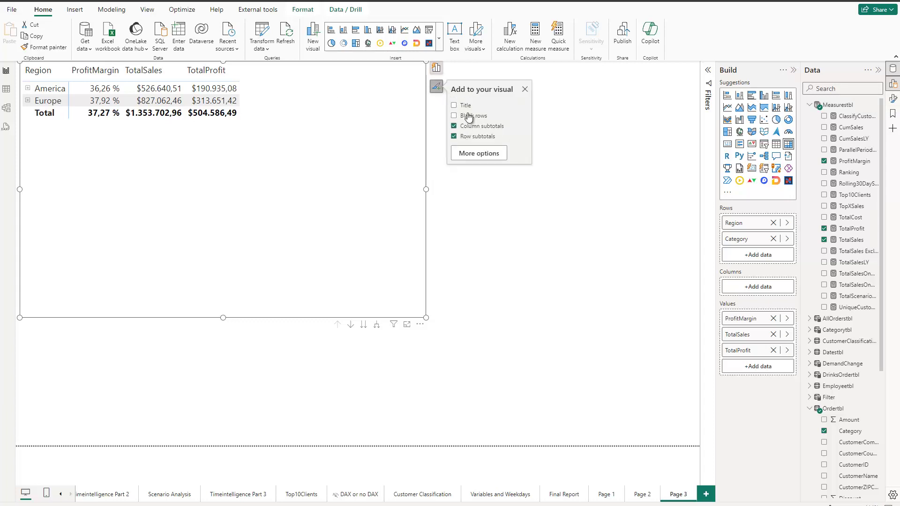
{"action": "left_click", "coordinate": [471, 156]}
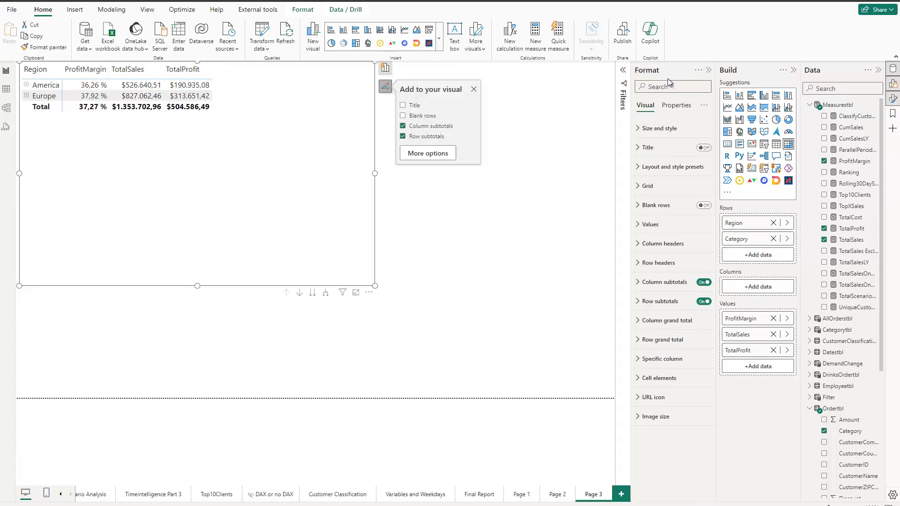
{"action": "left_click", "coordinate": [474, 90]}
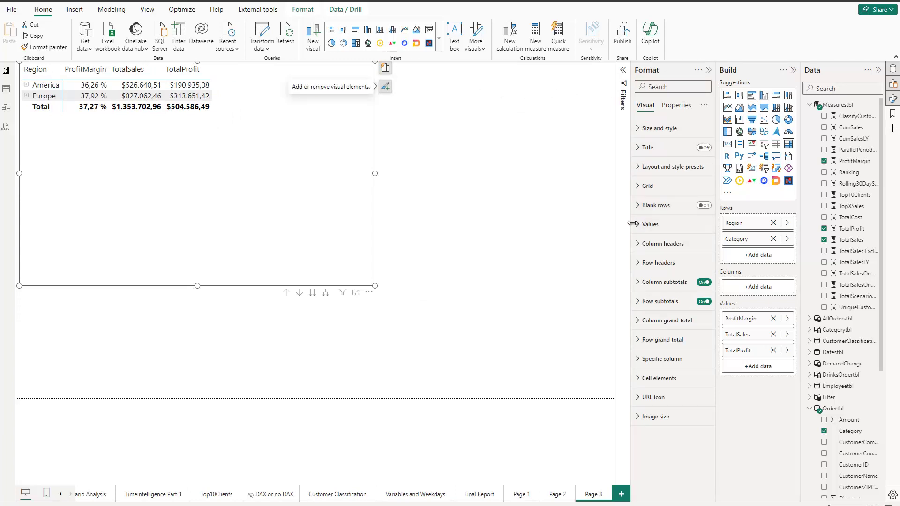
{"action": "left_click", "coordinate": [666, 225]}
{"action": "left_click", "coordinate": [703, 269]}
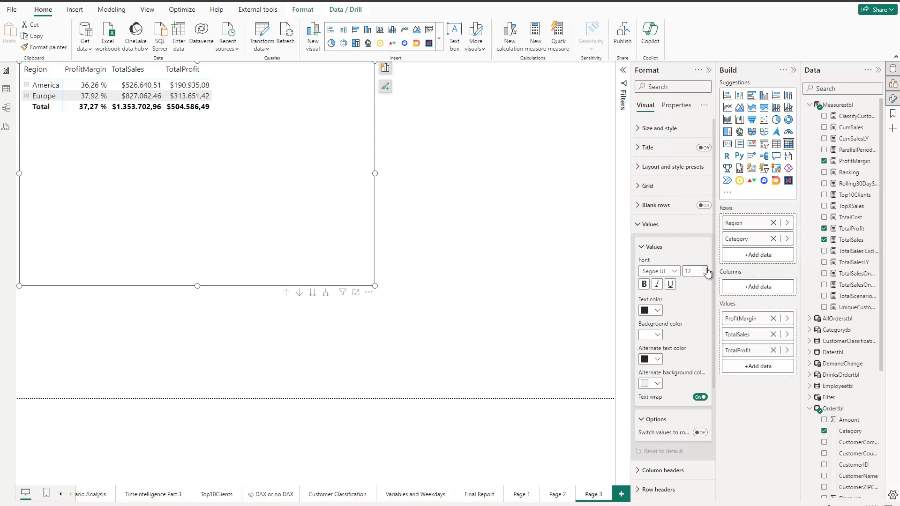
{"action": "left_click", "coordinate": [703, 269]}
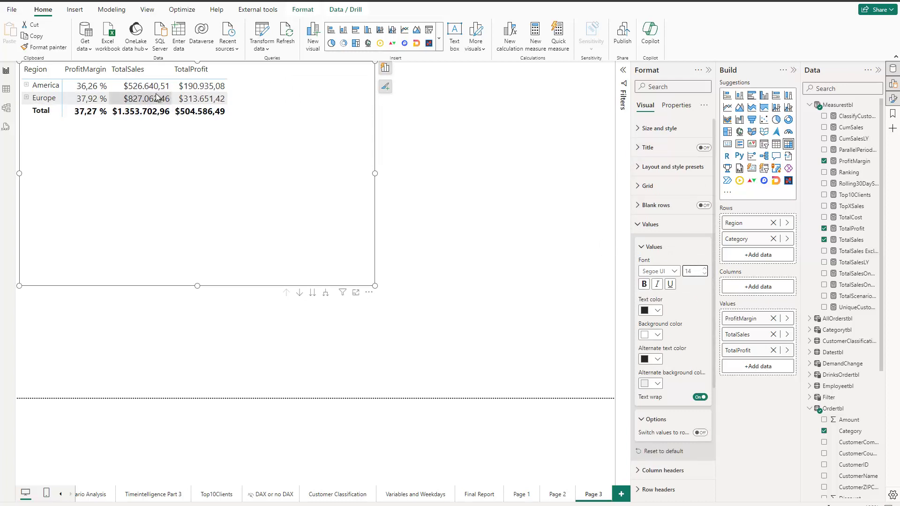
{"action": "left_click", "coordinate": [642, 225]}
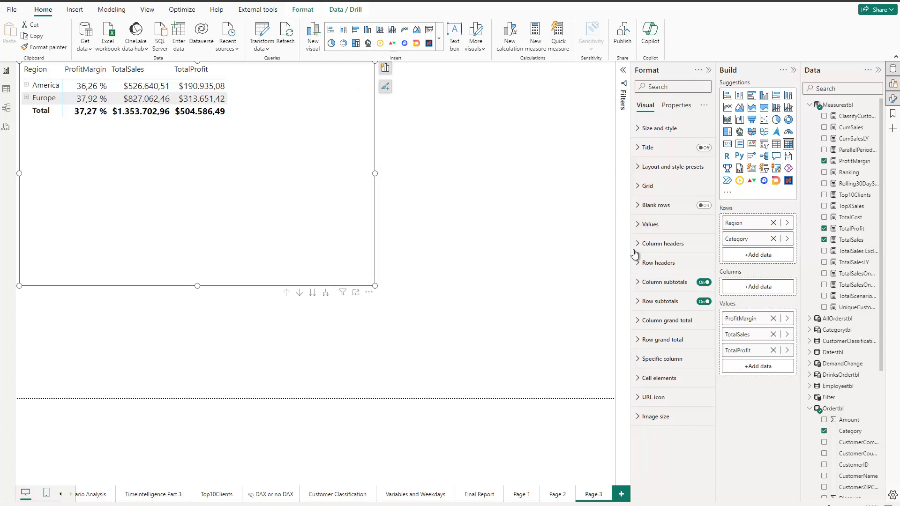
- Raise the Row headers font size from 12 to 14
{"action": "left_click", "coordinate": [640, 265]}
{"action": "left_click", "coordinate": [704, 307]}
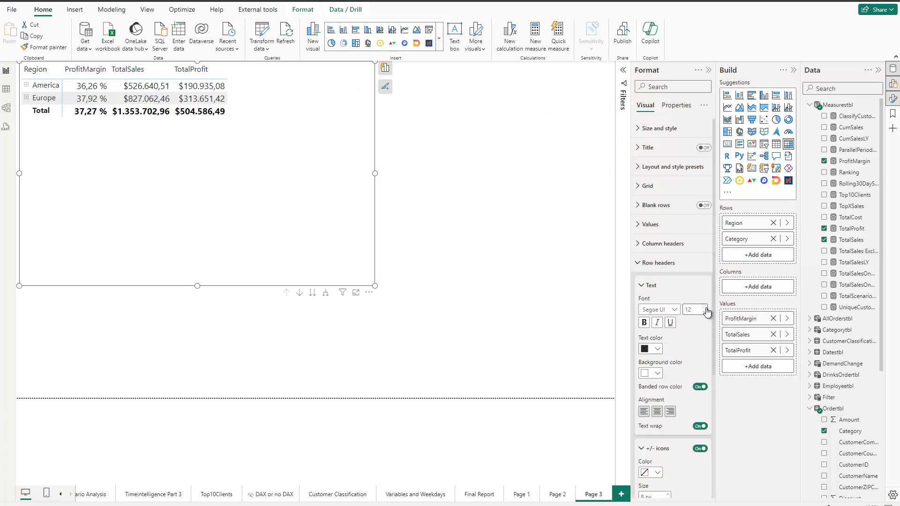
{"action": "left_click", "coordinate": [704, 307]}
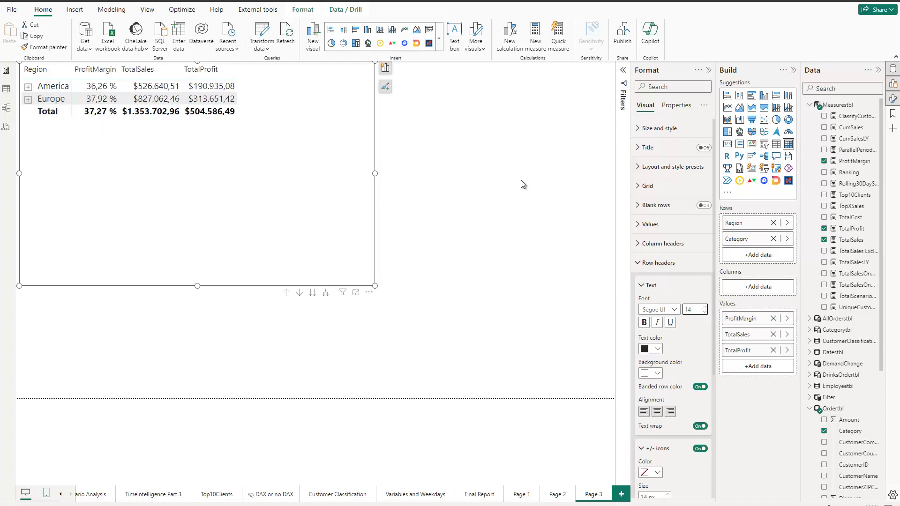
{"action": "left_click", "coordinate": [509, 184]}
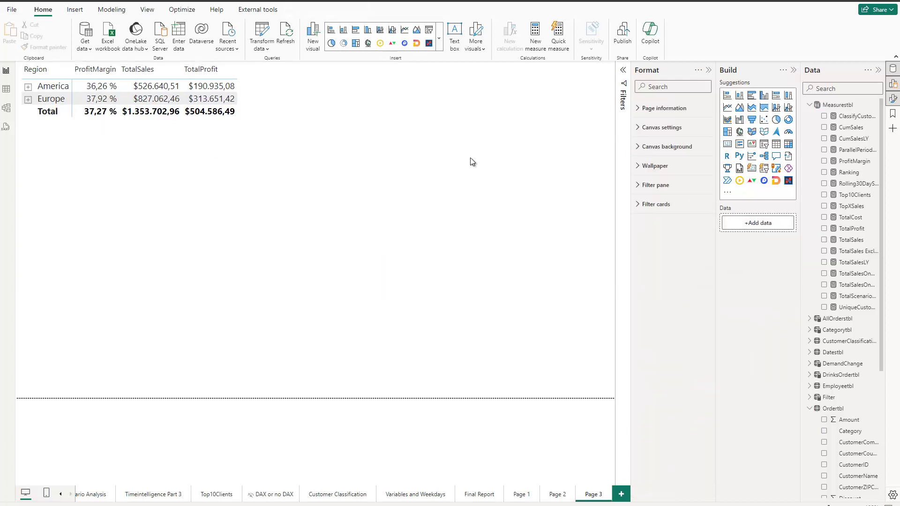
- Expand America and Europe down one level to their categories and enlarge the matrix to show all rows
{"action": "left_click", "coordinate": [222, 187]}
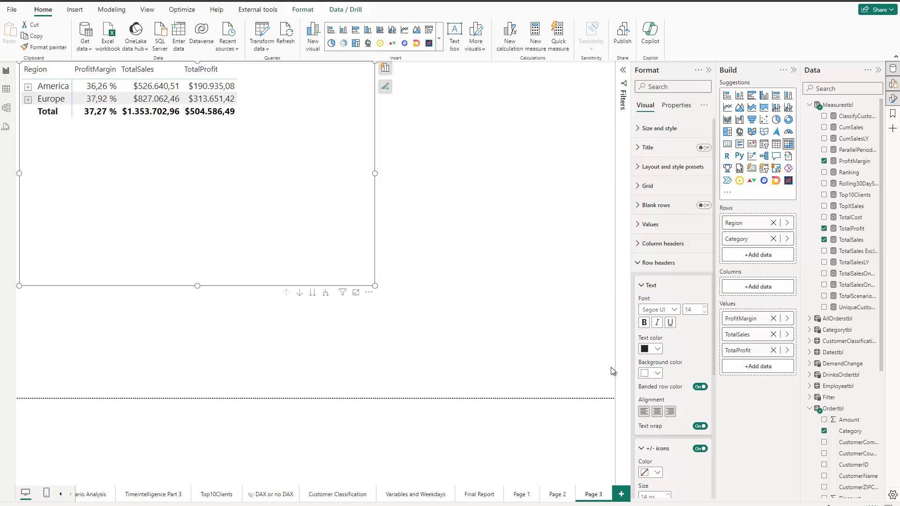
{"action": "left_click", "coordinate": [697, 448]}
{"action": "left_click", "coordinate": [696, 450]}
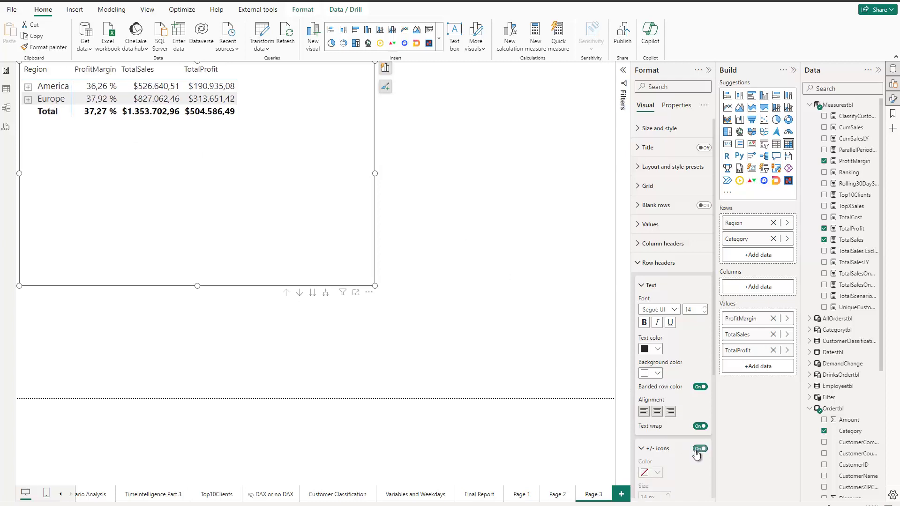
{"action": "left_click", "coordinate": [28, 86]}
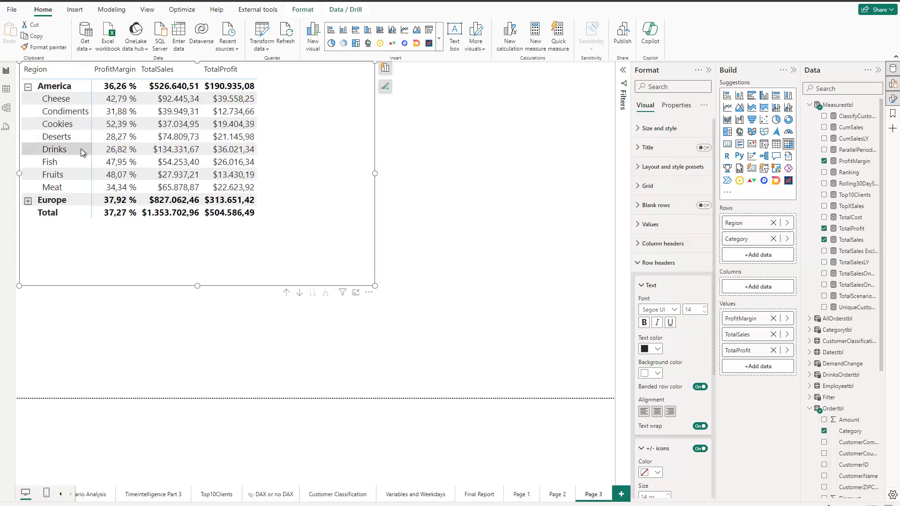
{"action": "left_click", "coordinate": [28, 86]}
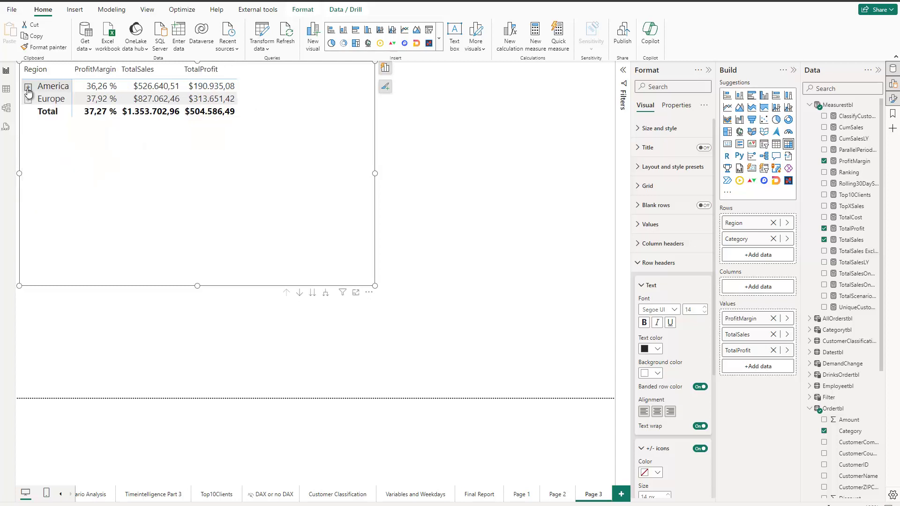
{"action": "left_click", "coordinate": [327, 294]}
{"action": "scroll", "coordinate": [161, 164], "scroll_direction": "down", "scroll_amount": 1}
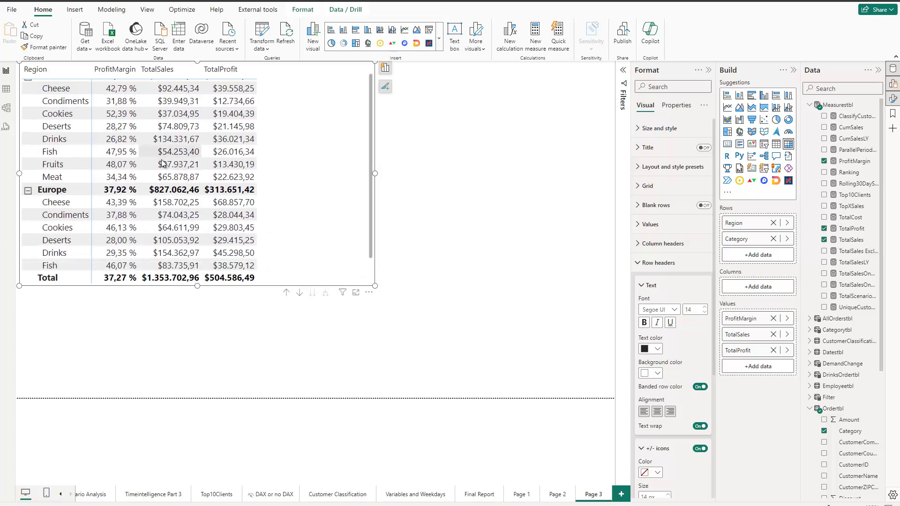
{"action": "scroll", "coordinate": [161, 164], "scroll_direction": "down", "scroll_amount": 1}
{"action": "left_click_drag", "start_coordinate": [375, 286], "coordinate": [423, 360]}
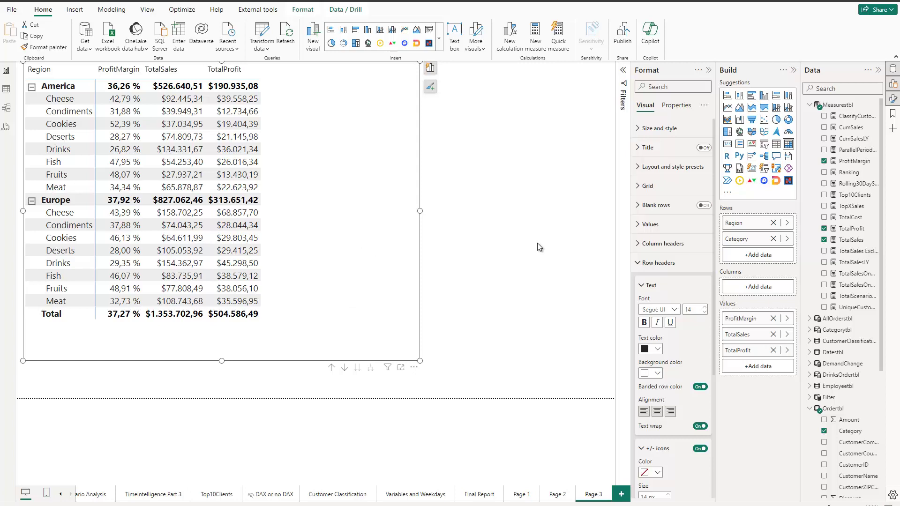
- Keep the Default matrix style preset and set row-header indentation to 26
{"action": "left_click", "coordinate": [641, 286]}
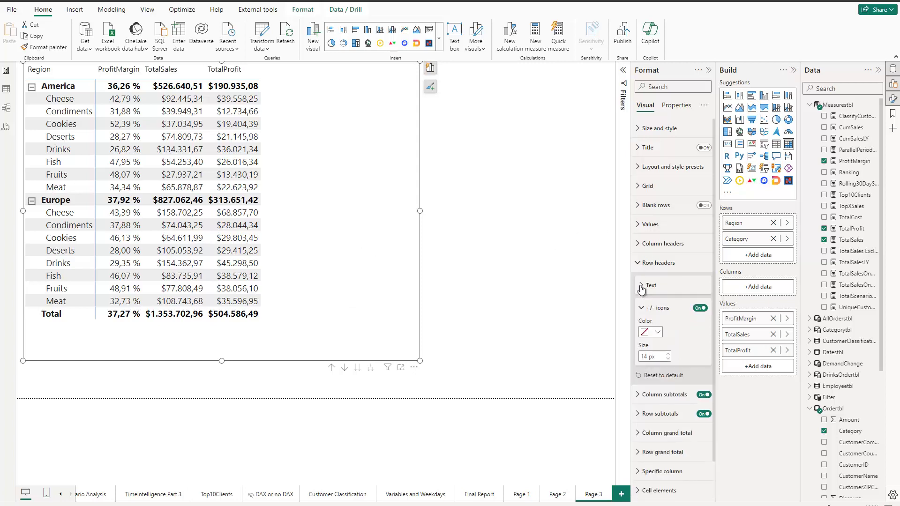
{"action": "left_click", "coordinate": [641, 308]}
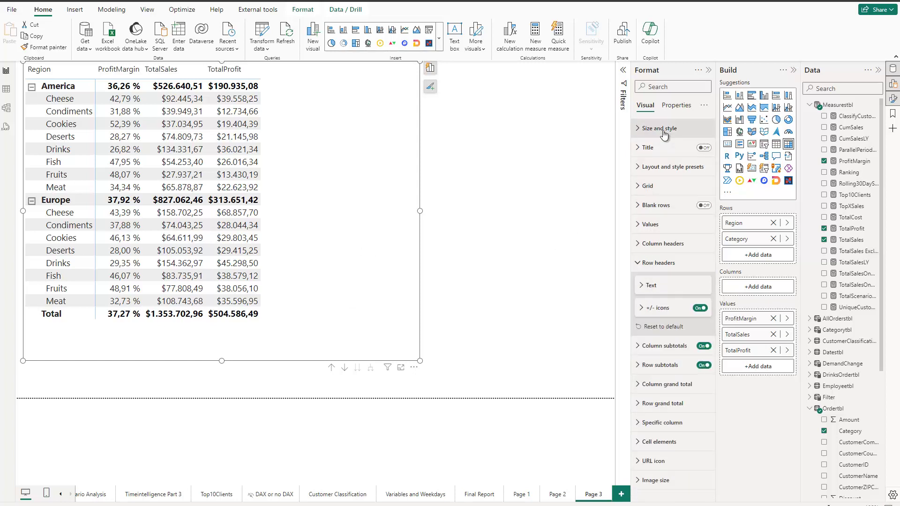
{"action": "left_click", "coordinate": [636, 169]}
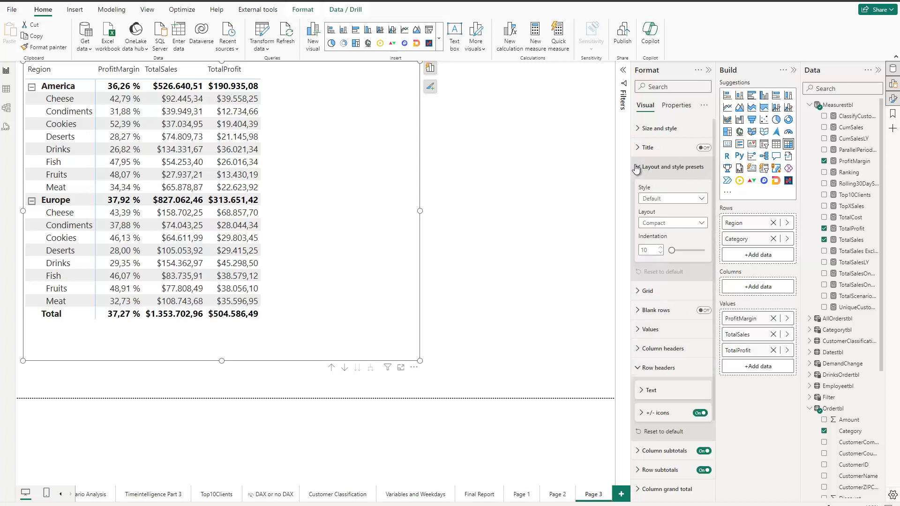
{"action": "left_click", "coordinate": [656, 198]}
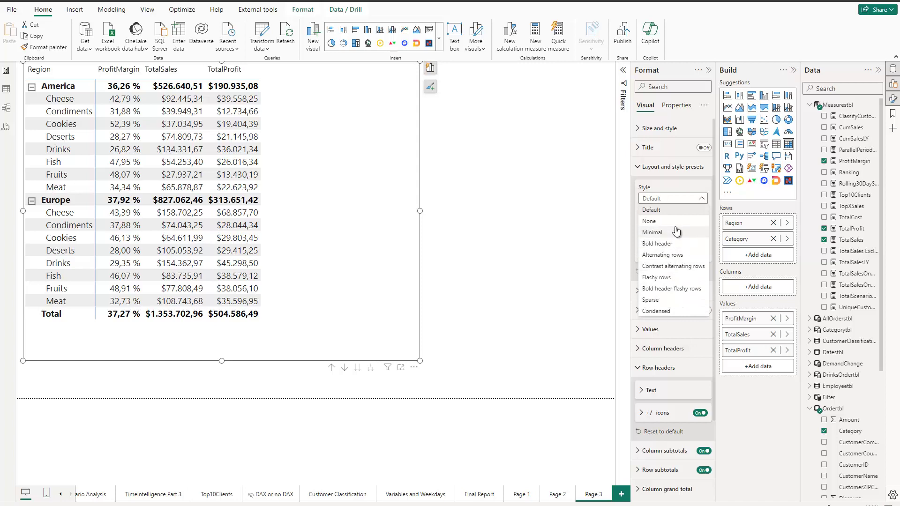
{"action": "left_click", "coordinate": [676, 198]}
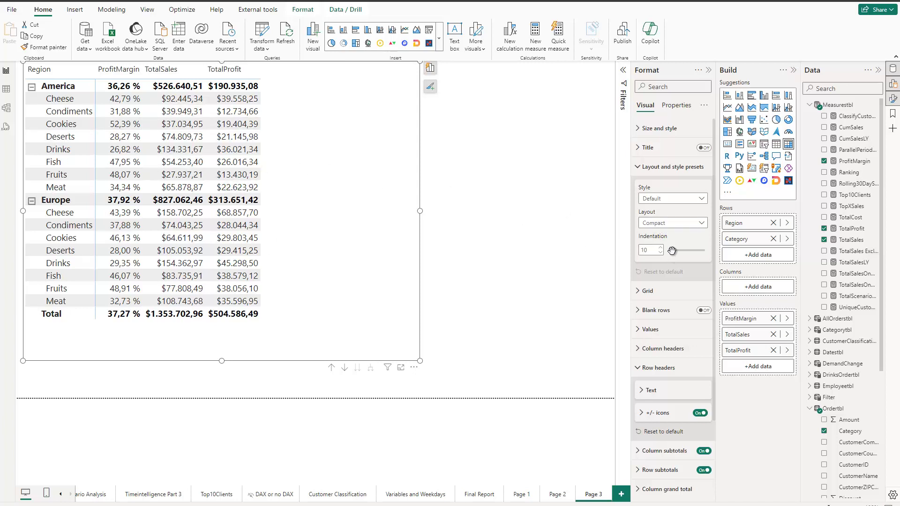
{"action": "left_click_drag", "start_coordinate": [672, 251], "coordinate": [676, 251]}
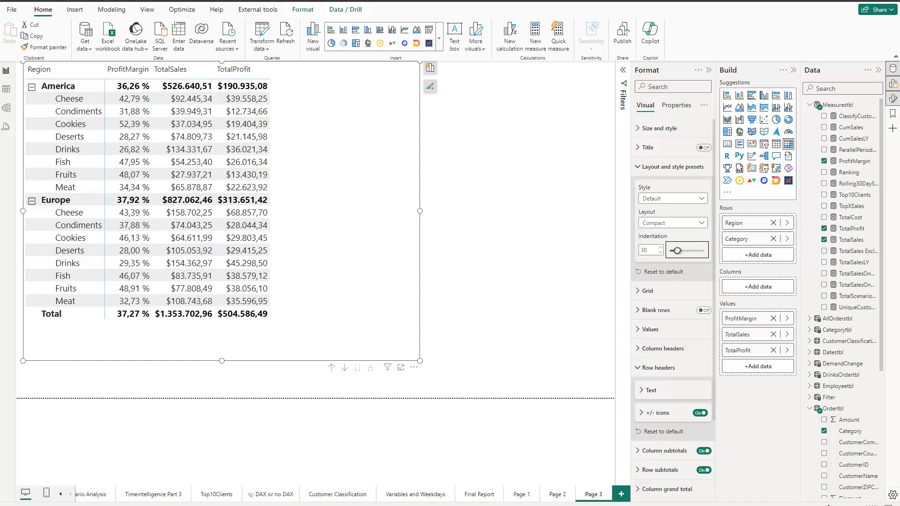
{"action": "left_click_drag", "start_coordinate": [676, 250], "coordinate": [674, 251]}
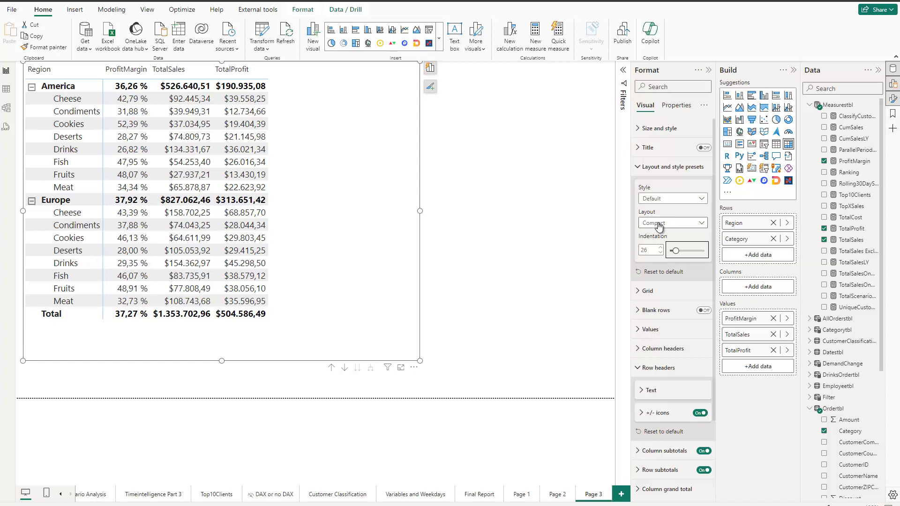
- Switch the matrix layout to Outline, leaving Repeat row headers off
{"action": "left_click", "coordinate": [661, 227]}
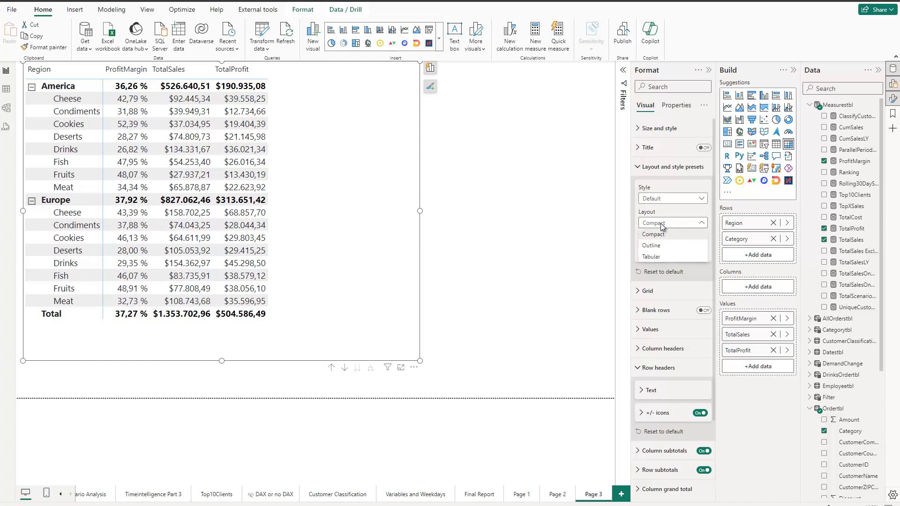
{"action": "left_click", "coordinate": [671, 247]}
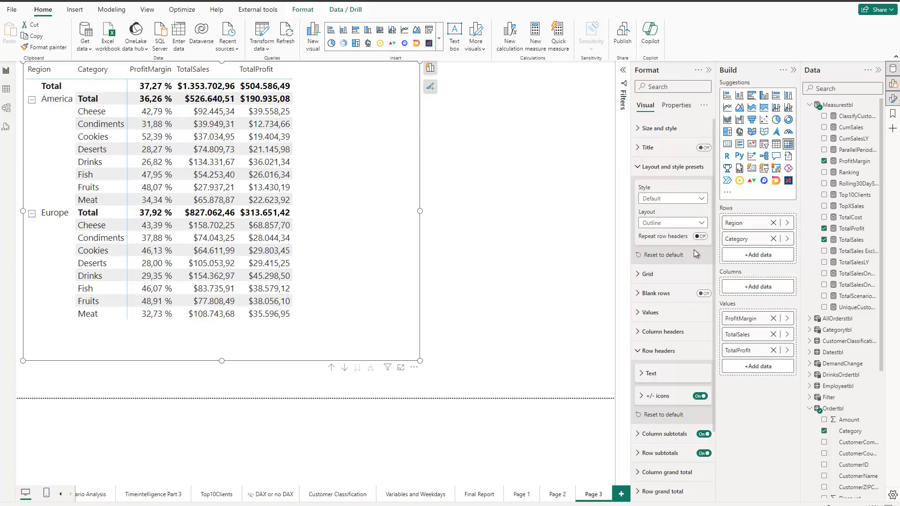
{"action": "left_click", "coordinate": [700, 237]}
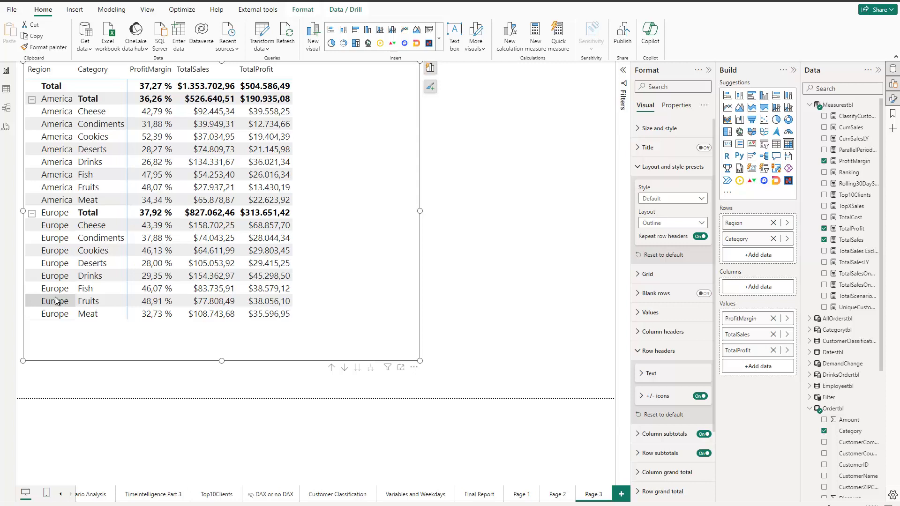
{"action": "left_click", "coordinate": [699, 237]}
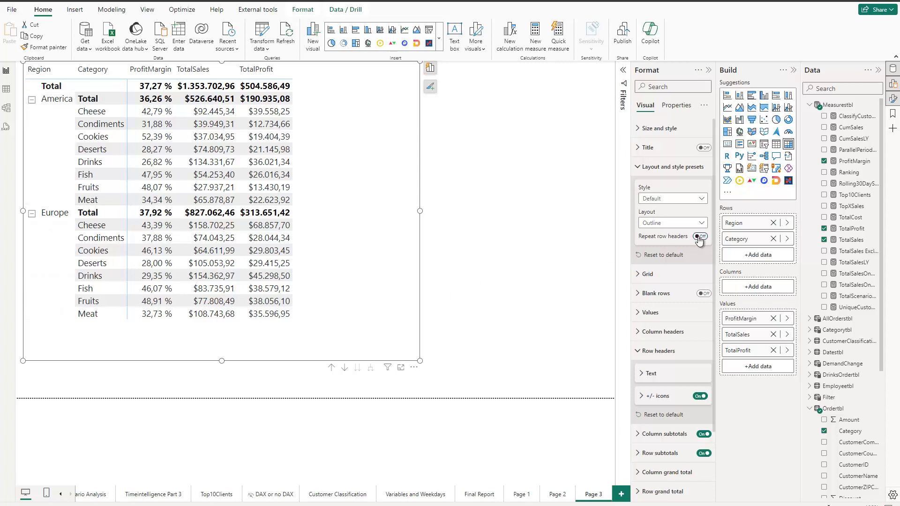
{"action": "left_click", "coordinate": [660, 224]}
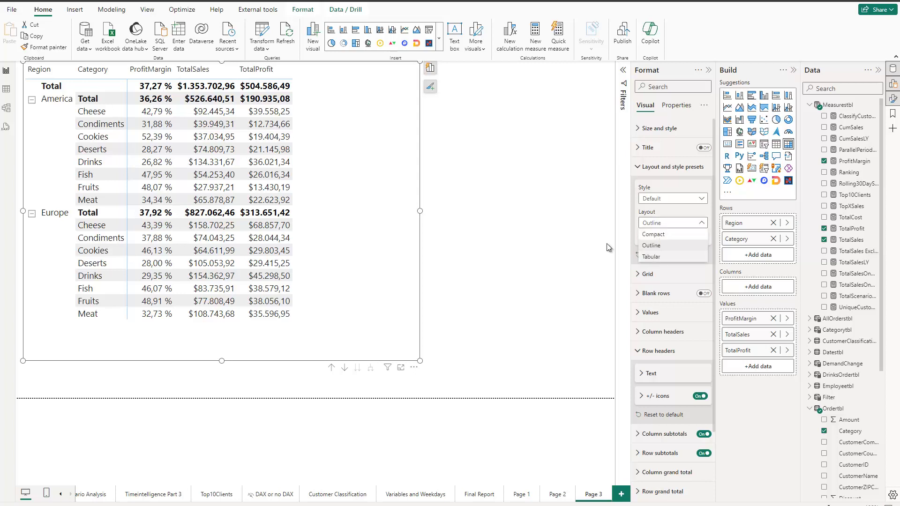
- Change the matrix layout to Tabular, keeping Repeat row headers off
{"action": "left_click", "coordinate": [656, 257]}
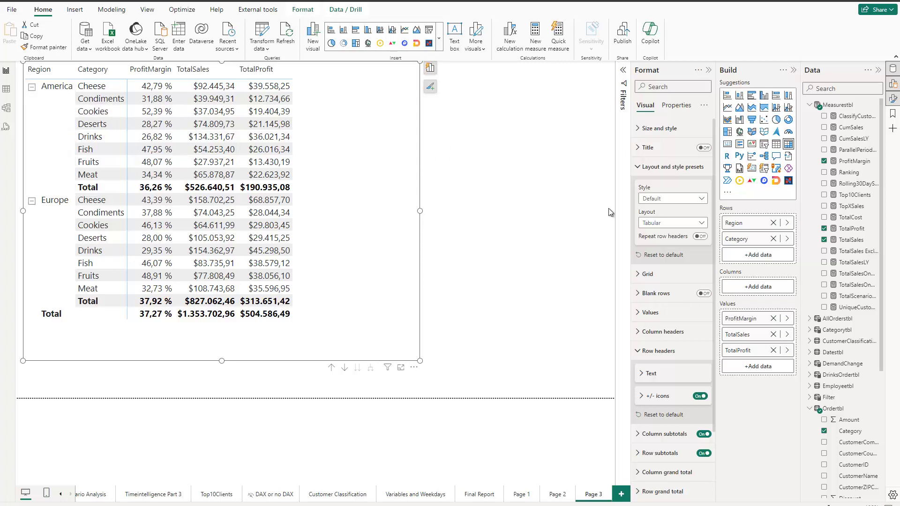
{"action": "left_click", "coordinate": [702, 236]}
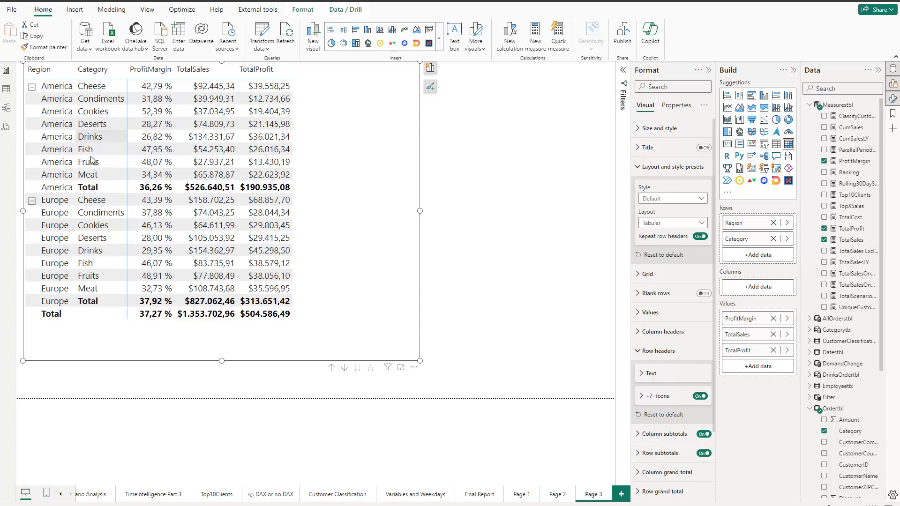
{"action": "left_click", "coordinate": [700, 240]}
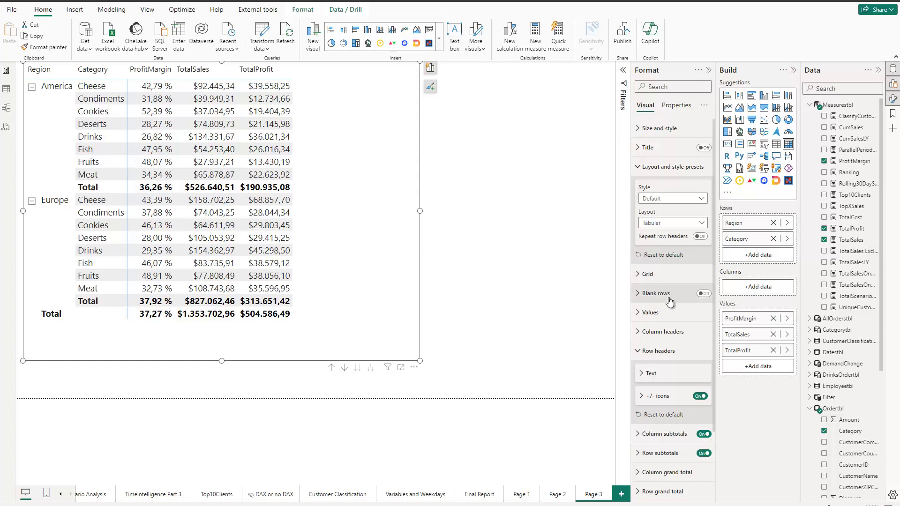
- Turn Blank rows on to separate the America, Europe and grand total groups
{"action": "left_click", "coordinate": [704, 294]}
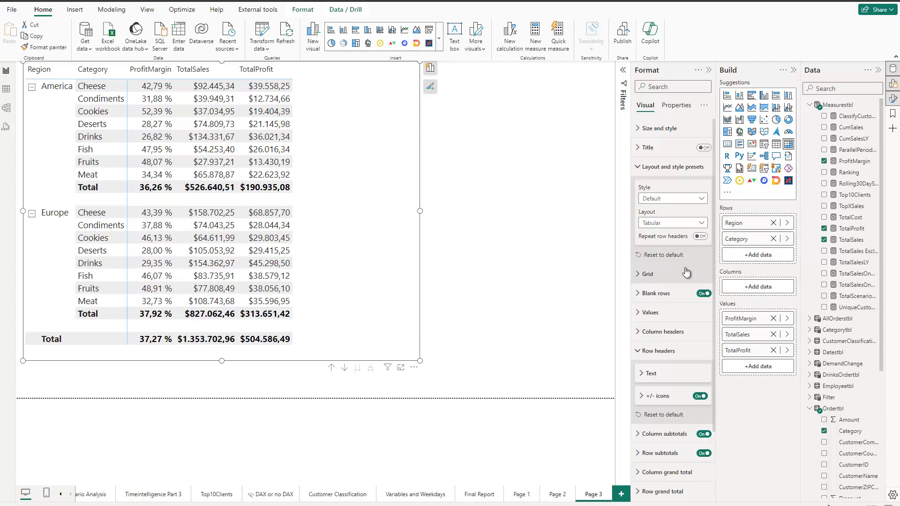
{"action": "scroll", "coordinate": [671, 306], "scroll_direction": "down", "scroll_amount": 1}
{"action": "scroll", "coordinate": [673, 388], "scroll_direction": "down", "scroll_amount": 1}
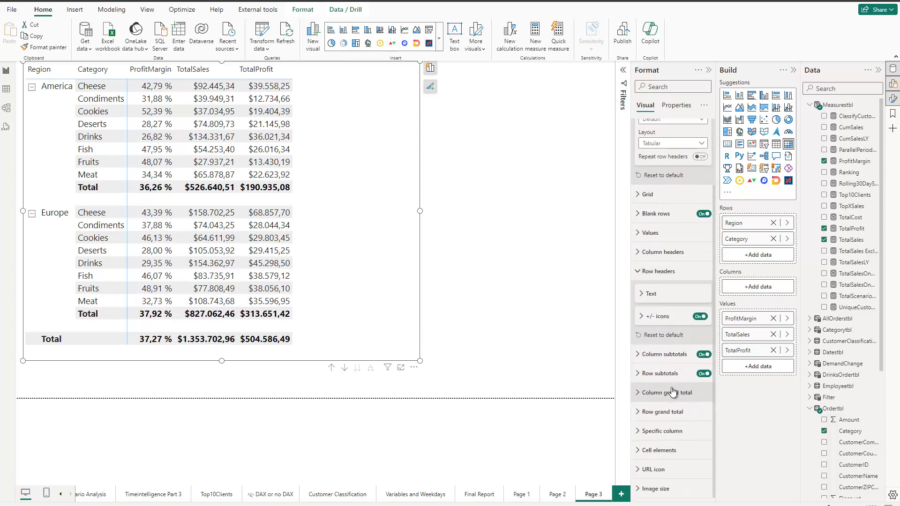